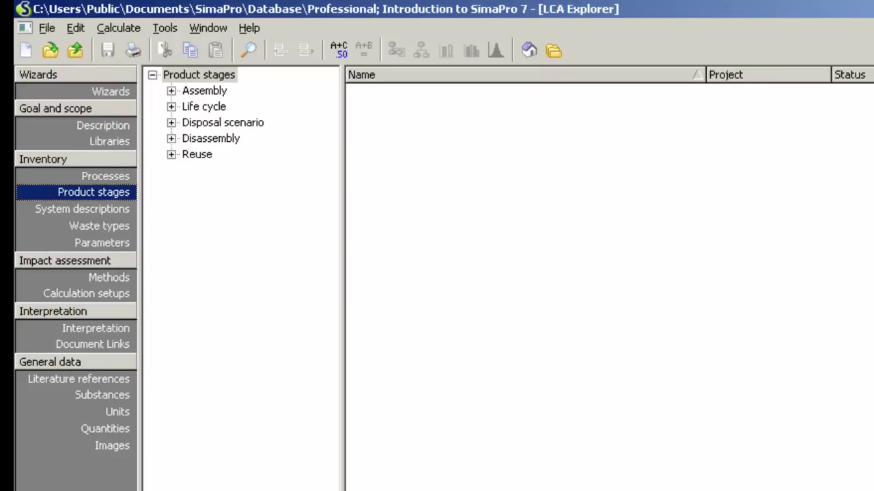
Step: Calculate the network for the coffee machine's Assembly model Sima (plastic) with 1 p and the ReCiPe Endpoint (H) method, acknowledging the warning
click(194, 91)
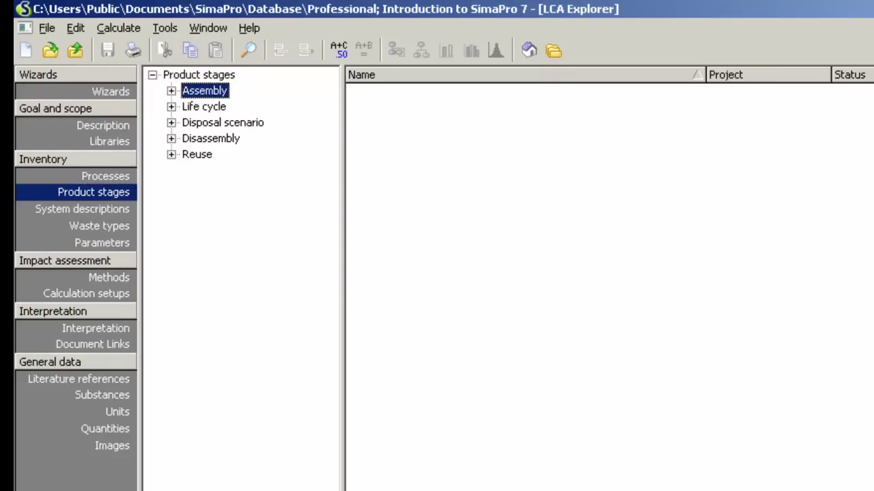
click(171, 91)
click(208, 106)
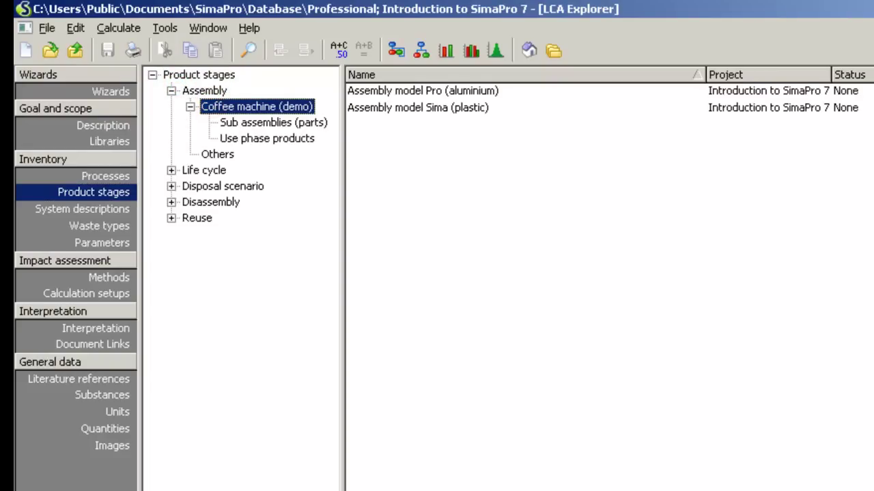
click(385, 108)
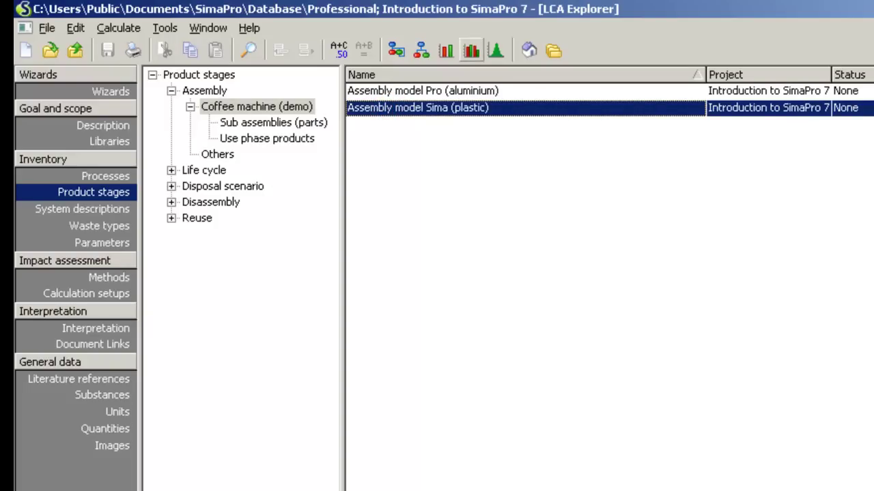
click(397, 49)
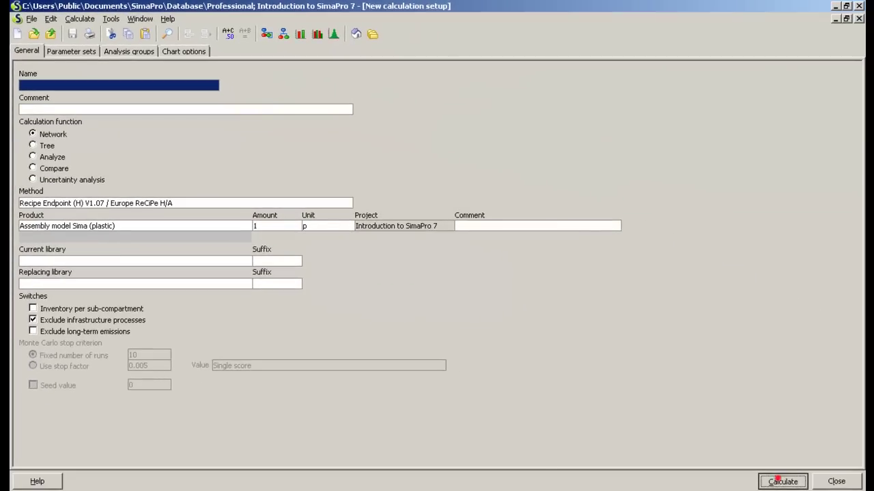
click(778, 479)
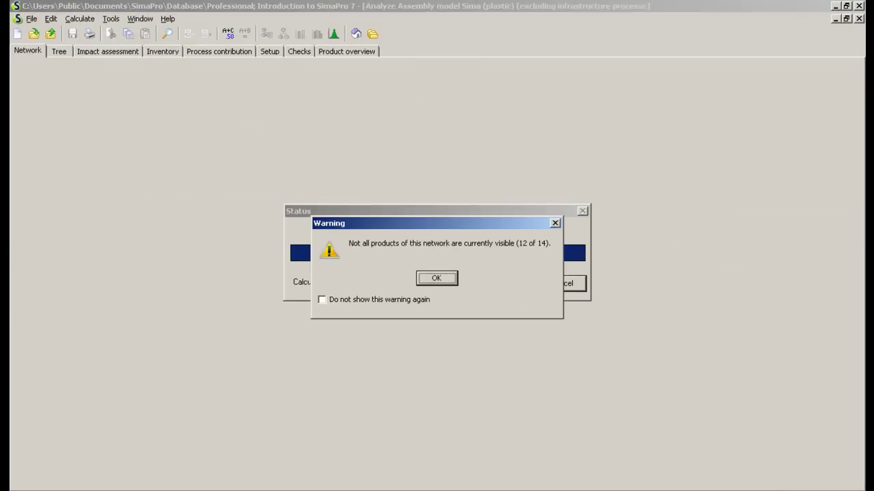
key(Return)
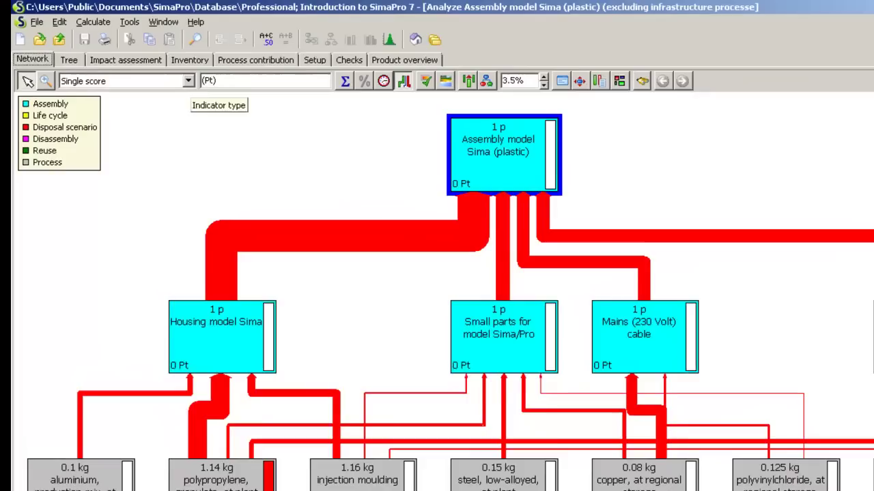
Step: Switch the network indicator to Inventory for the airborne emission Carbon dioxide, fossil, filtering the substances on "carbon"
click(161, 69)
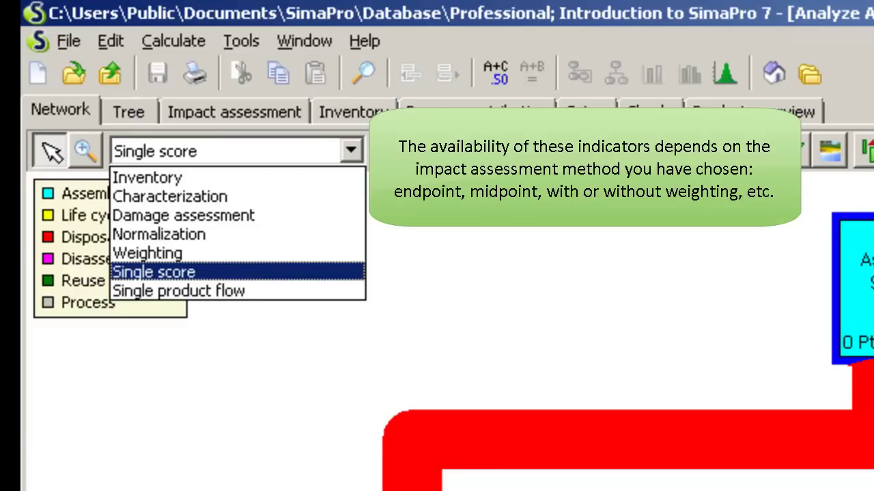
click(353, 152)
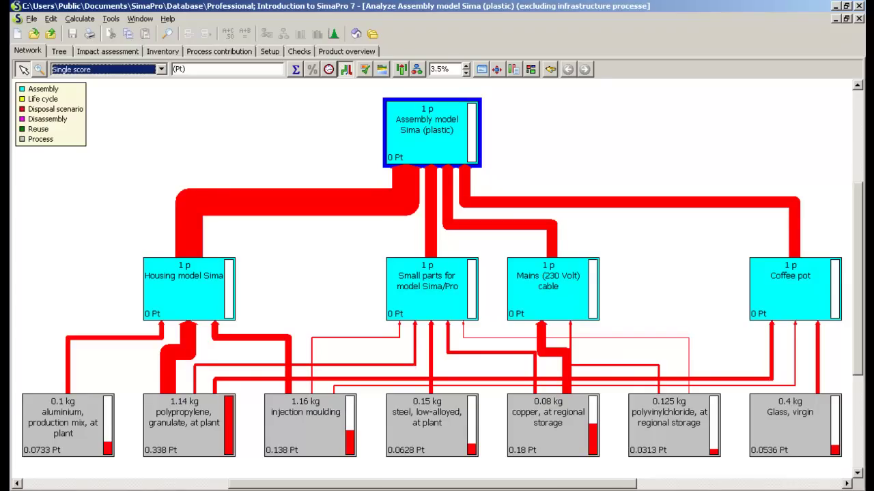
click(161, 69)
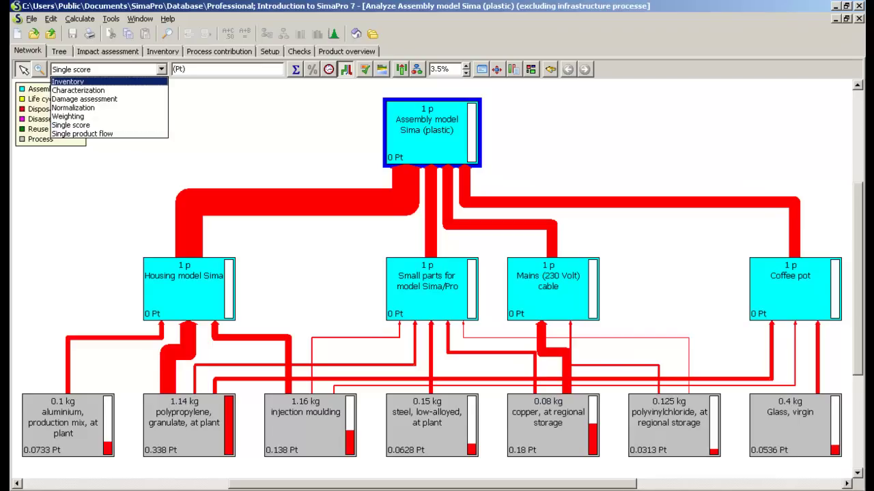
key(Return)
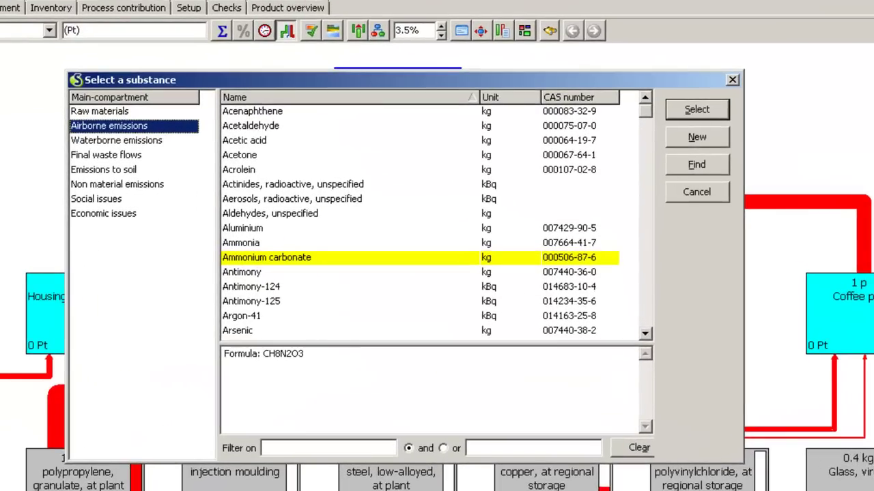
click(296, 444)
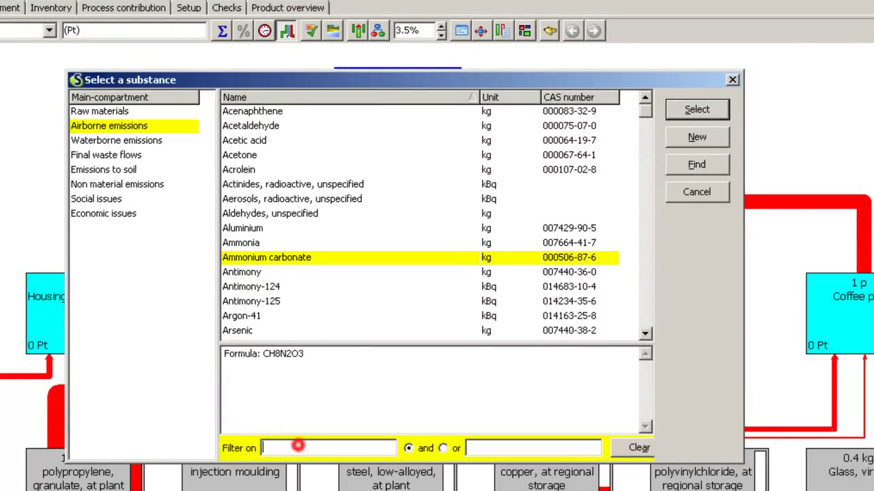
text(carbon)
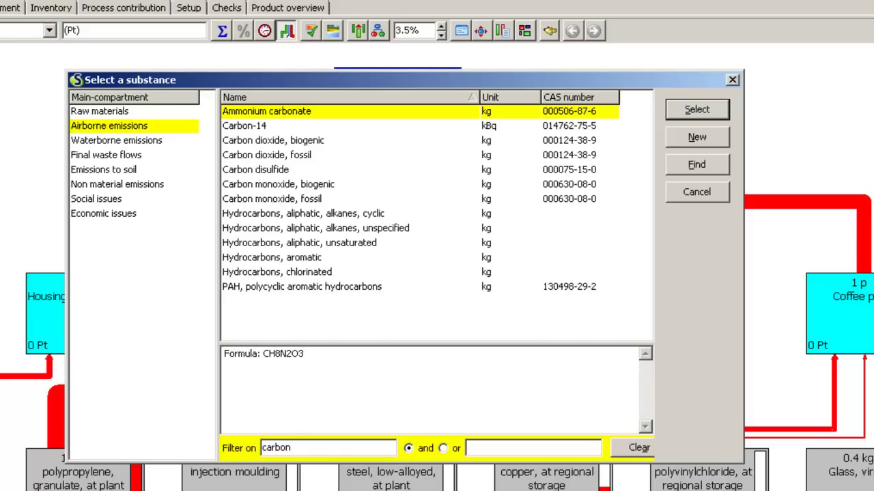
click(273, 155)
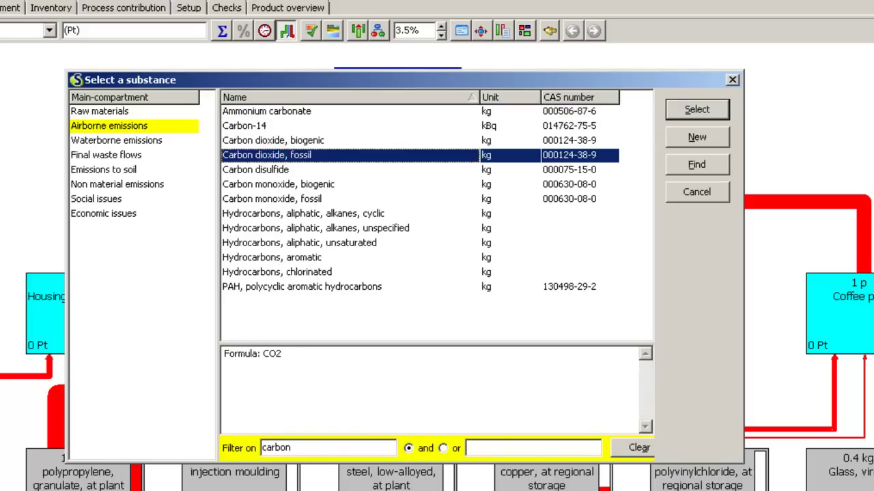
click(690, 110)
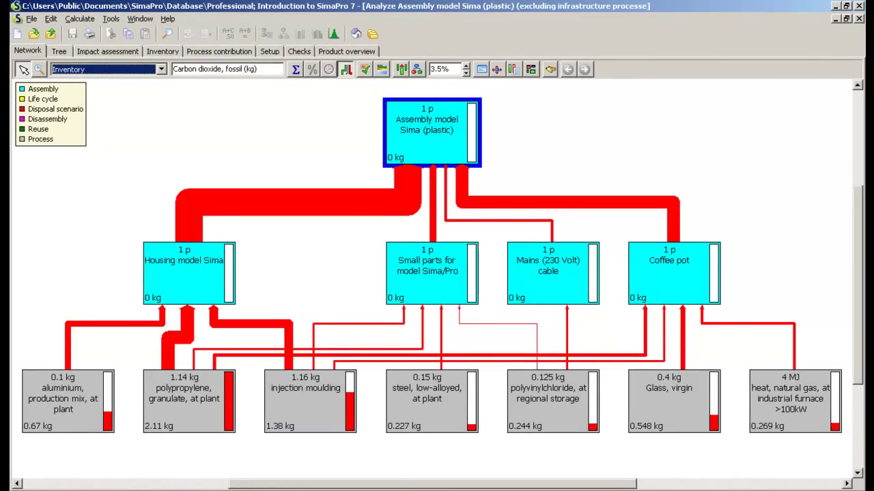
Step: Set the network's indicator type to Single score
click(162, 68)
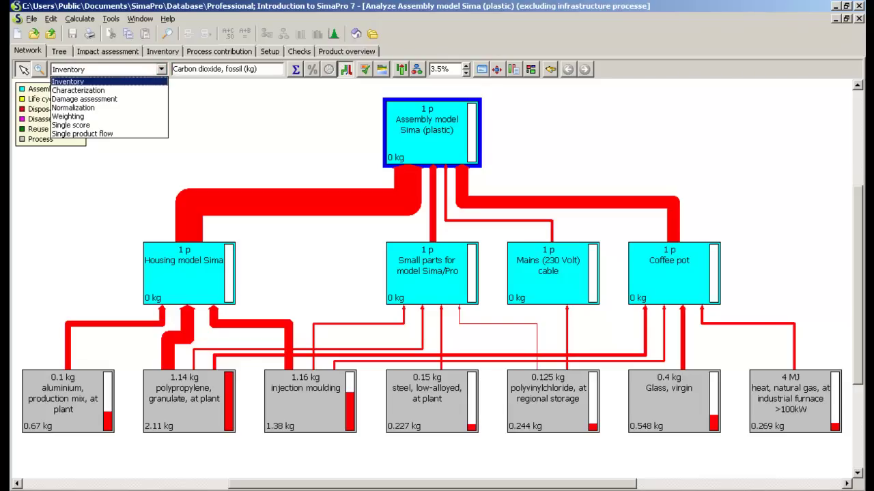
key(Down)
key(Down)
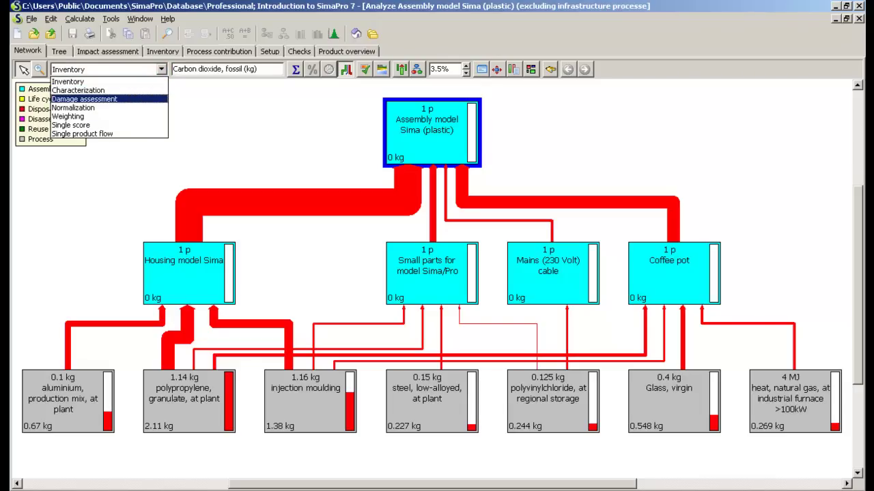
key(Down)
key(Down)
key(Down)
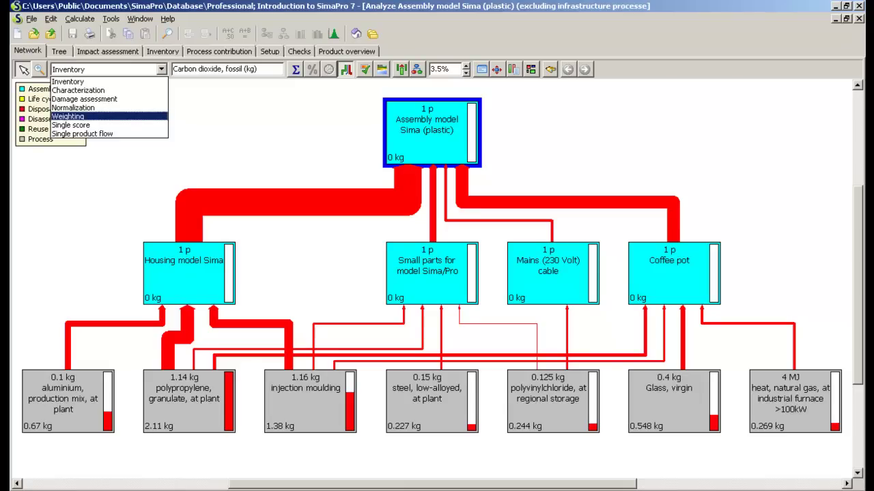
key(Down)
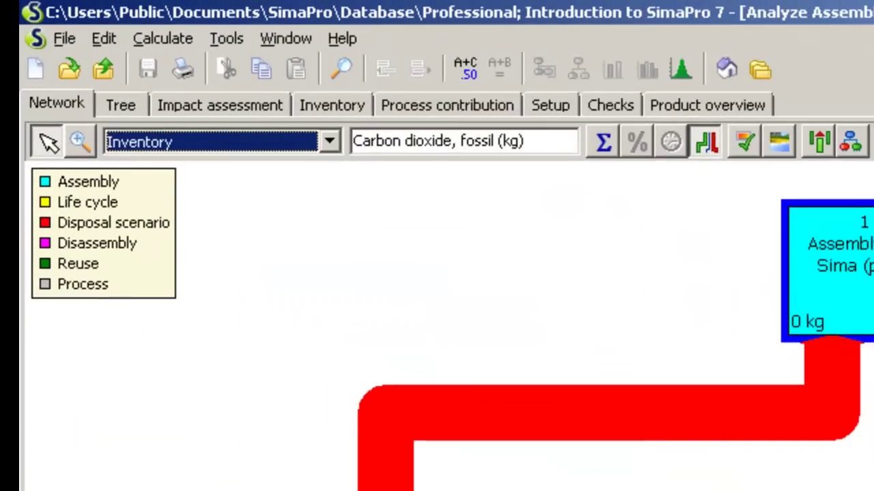
click(161, 69)
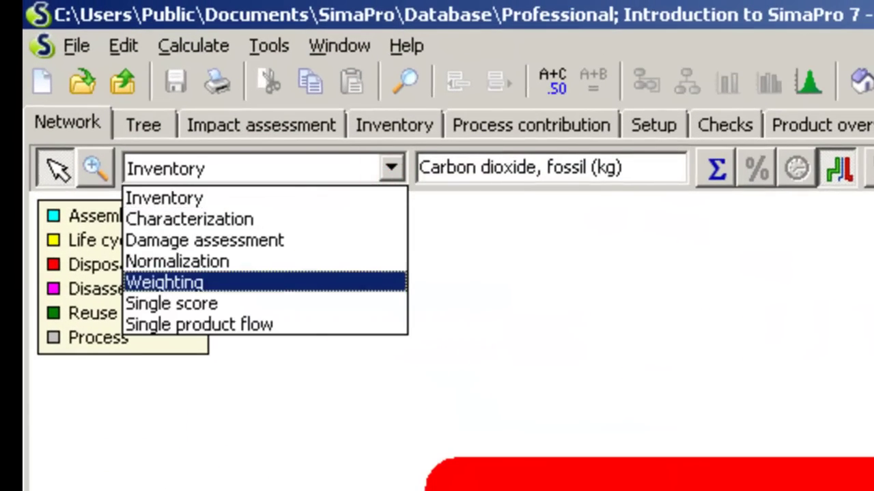
click(346, 295)
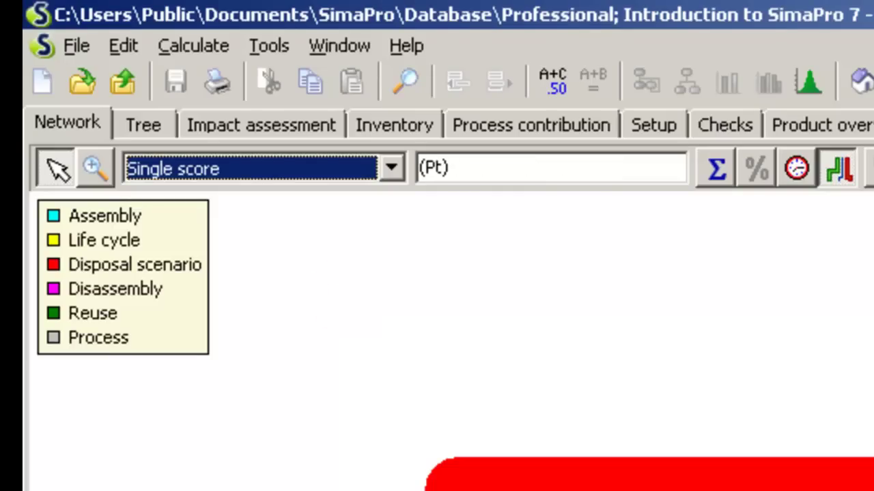
Step: Show the cumulative single-score indicator in the network nodes and express it as percentages
click(716, 169)
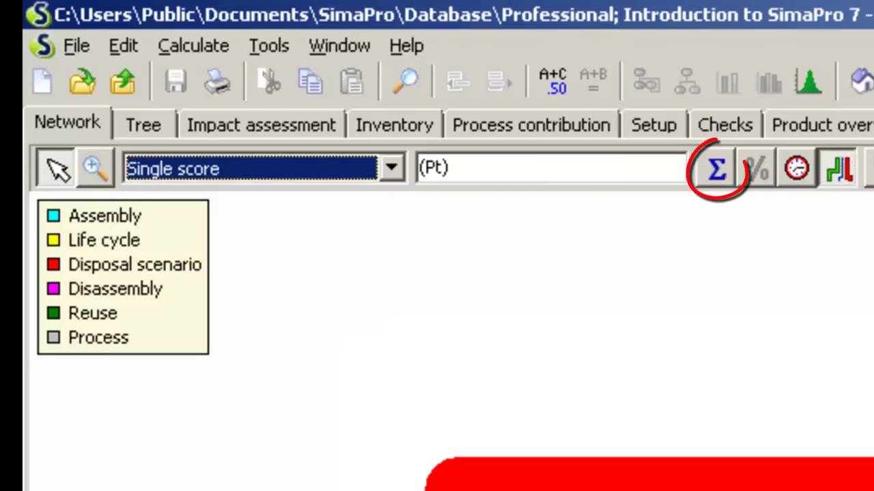
click(715, 172)
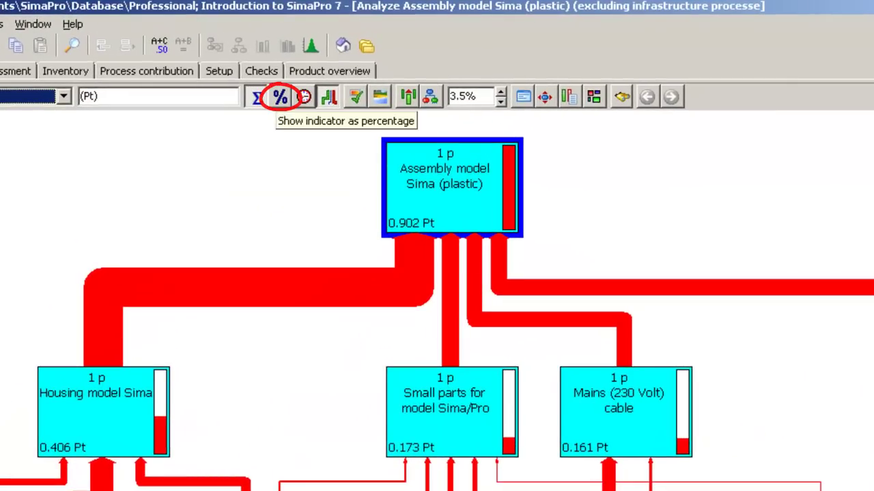
click(281, 97)
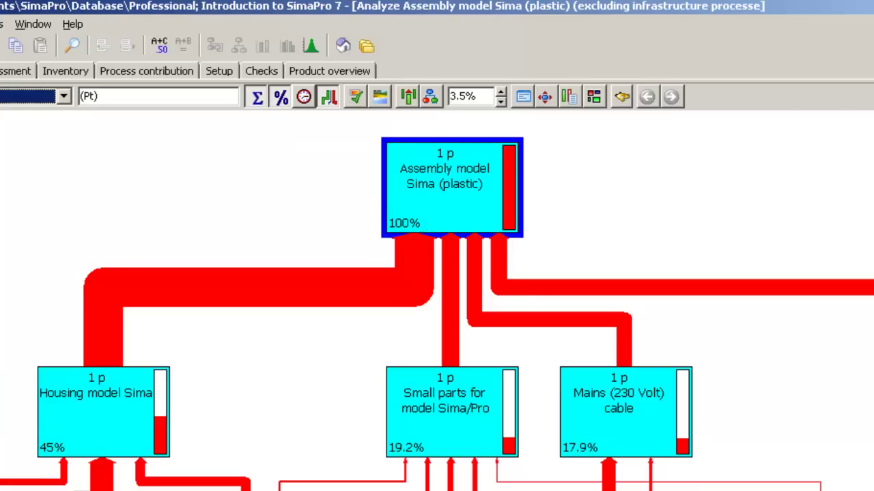
click(257, 96)
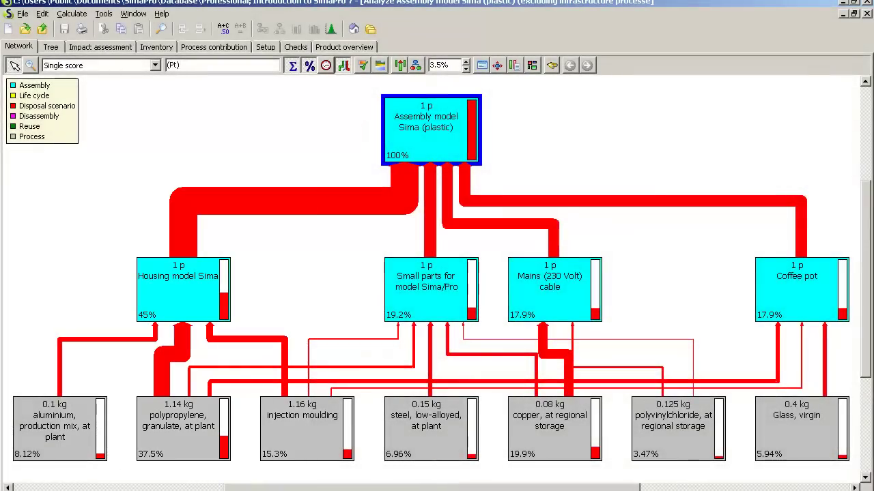
click(344, 66)
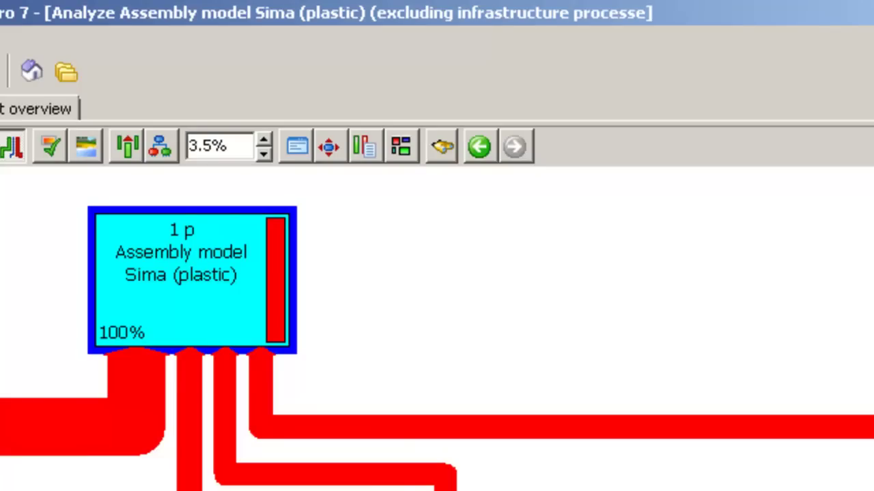
Step: Open the node details beside the network and inspect Housing model Sima, aluminium, polypropylene and Small parts for model Sima/Pro
click(297, 146)
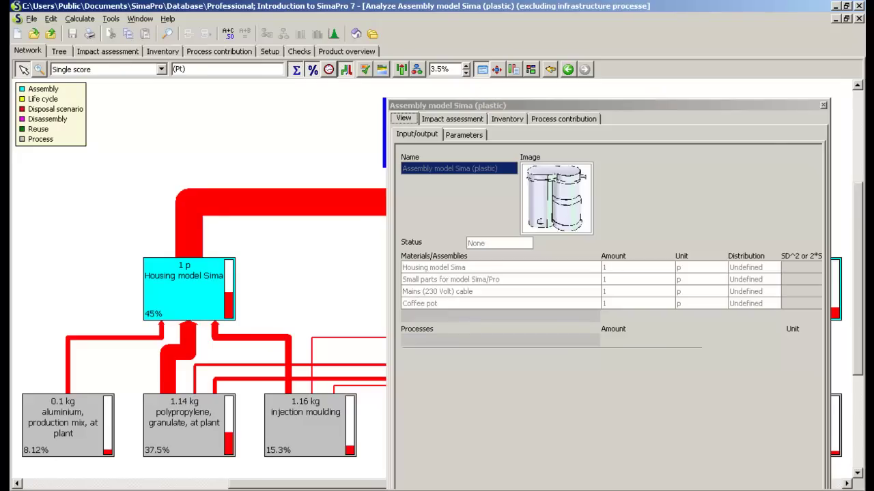
drag(523, 102, 568, 97)
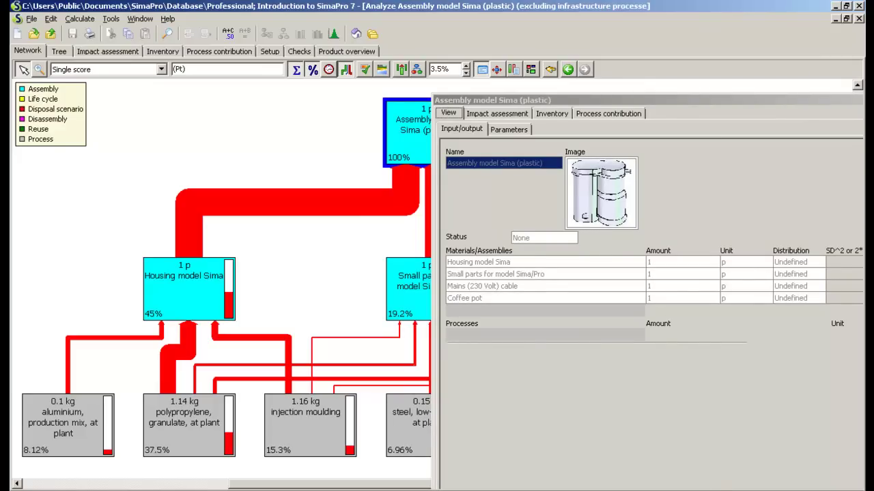
click(196, 280)
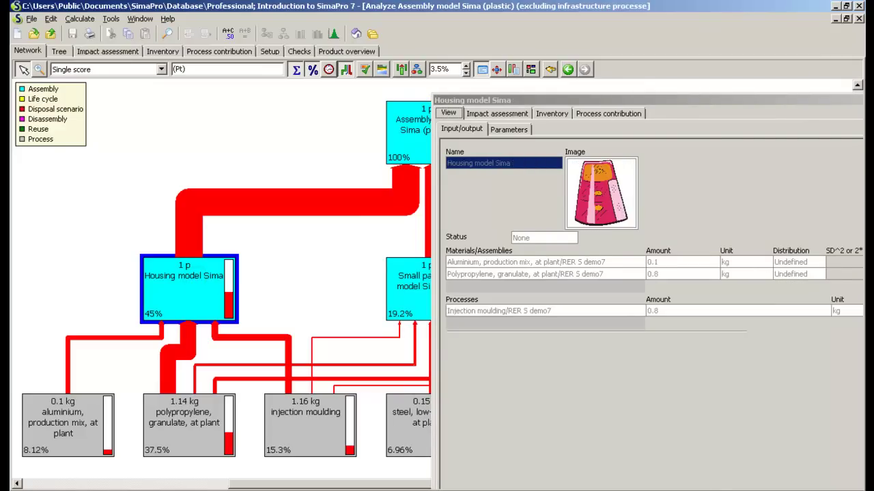
click(80, 403)
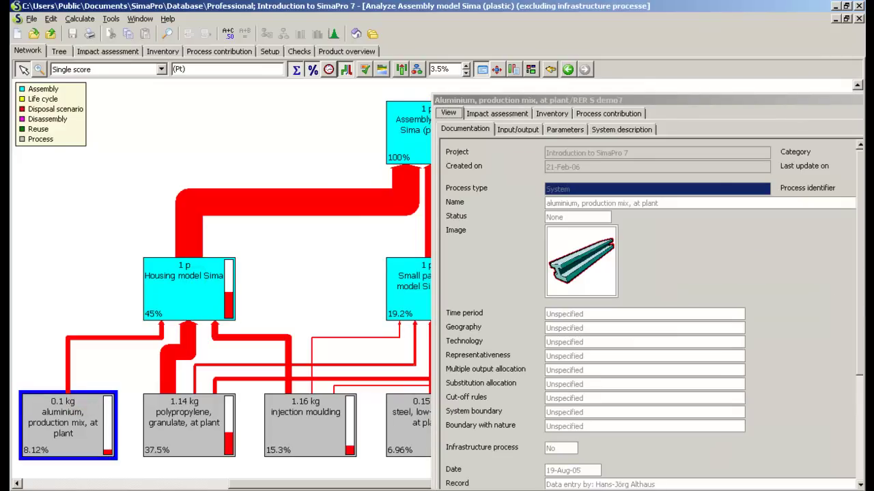
click(155, 408)
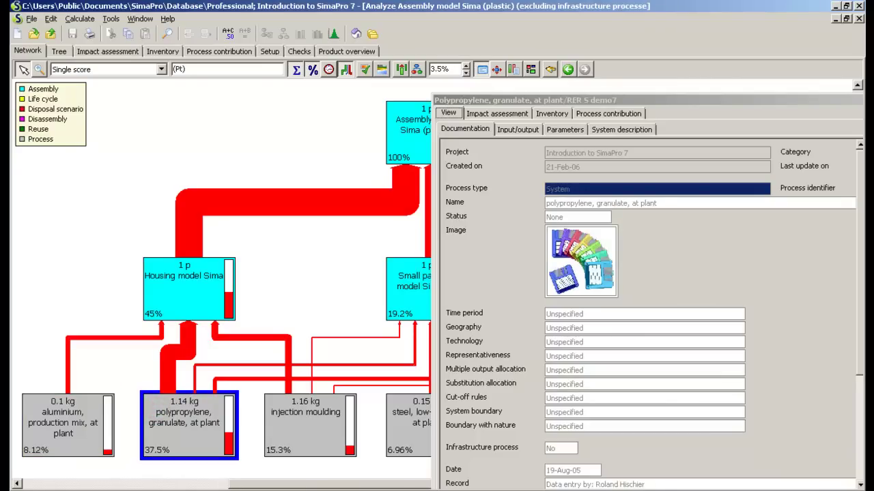
click(407, 289)
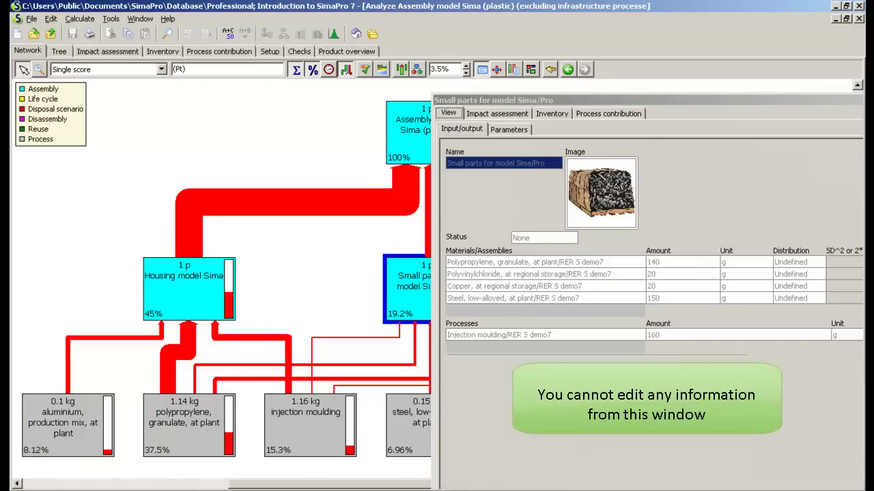
Step: View the single-score impact assessment of Housing model Sima and of Small parts for model Sima/Pro
click(190, 285)
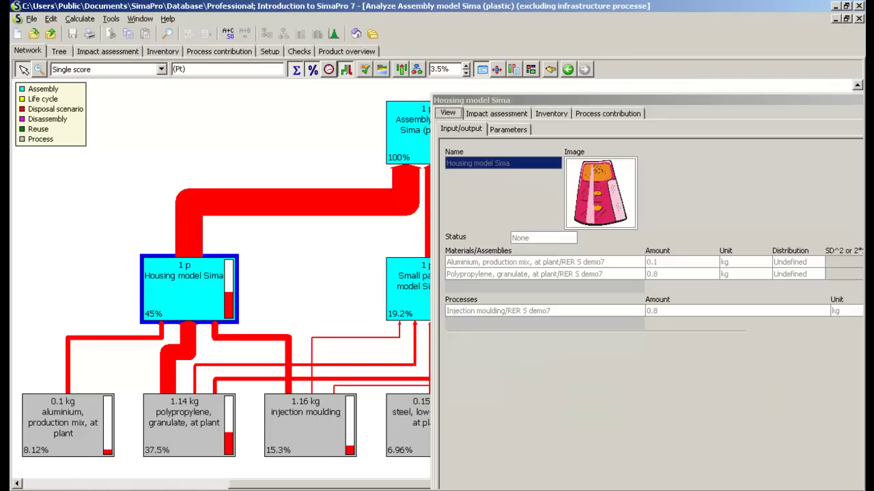
click(496, 114)
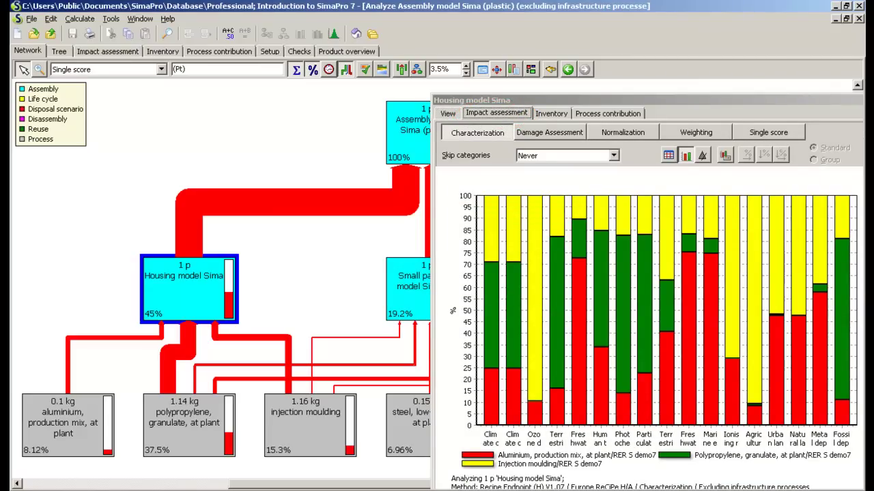
click(757, 133)
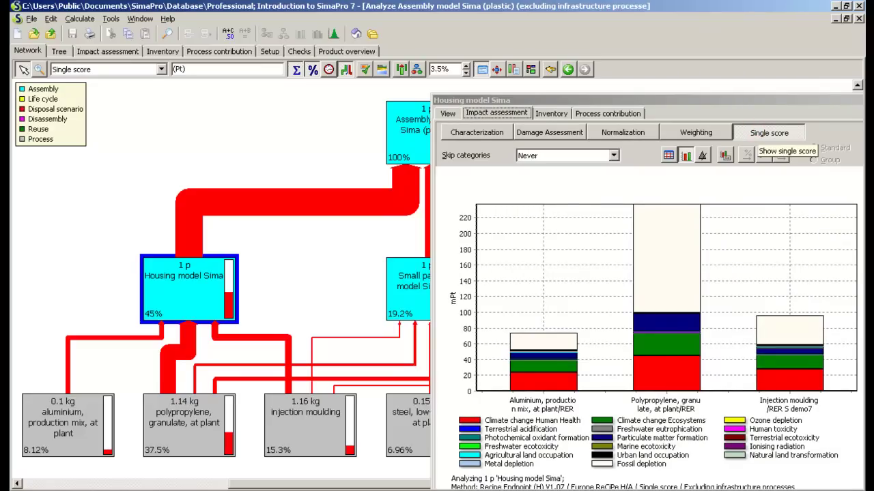
click(412, 283)
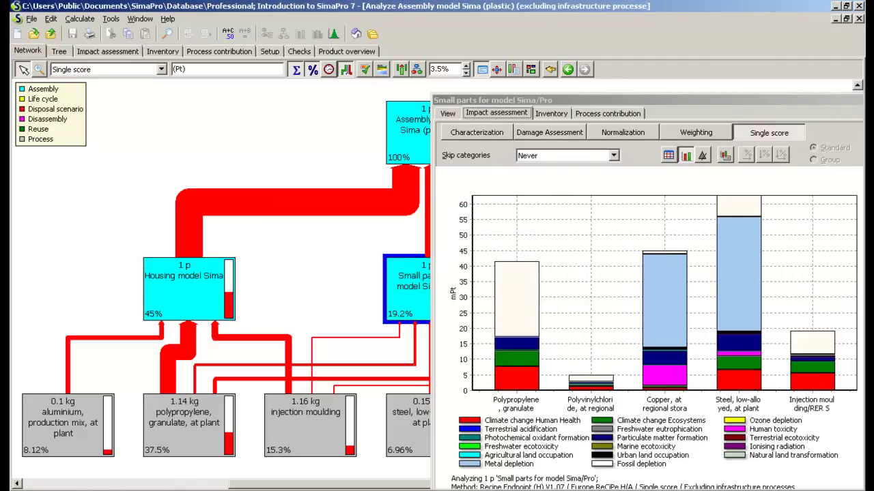
Step: Open the flows overview and inspect the flows of Assembly model Sima (plastic), Housing model Sima, Small parts for model Sima/Pro and its low-alloyed steel
click(311, 418)
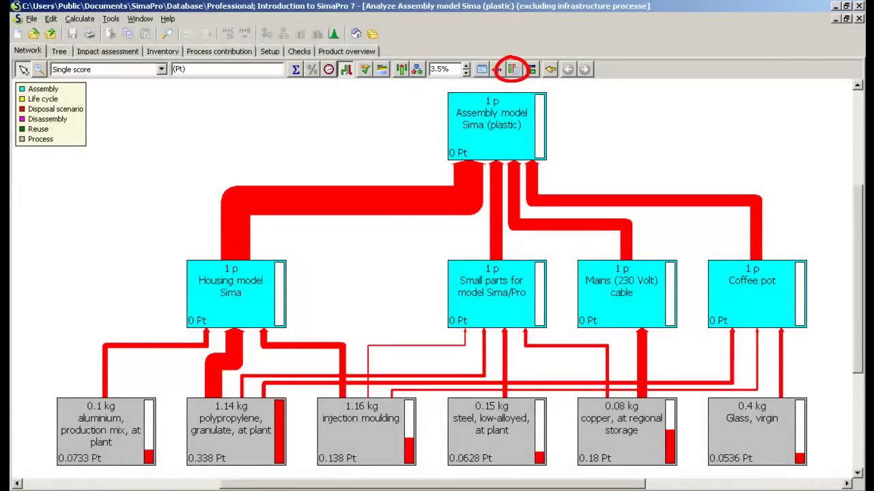
click(514, 69)
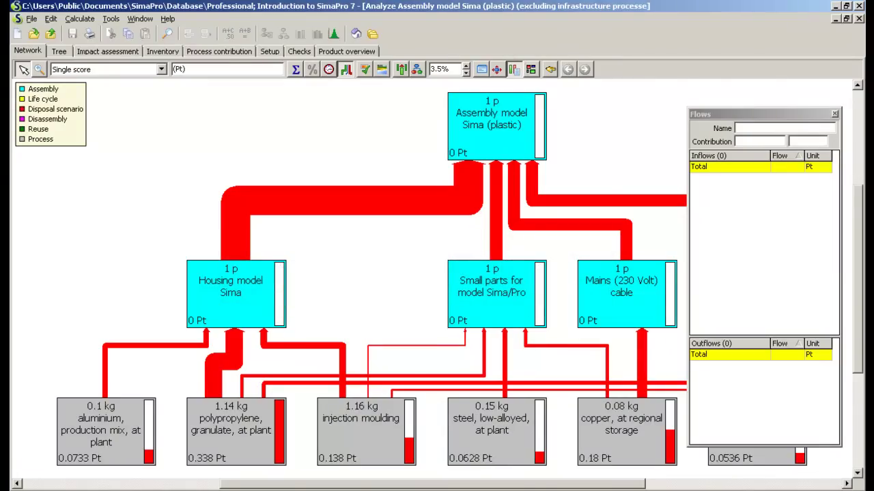
click(519, 129)
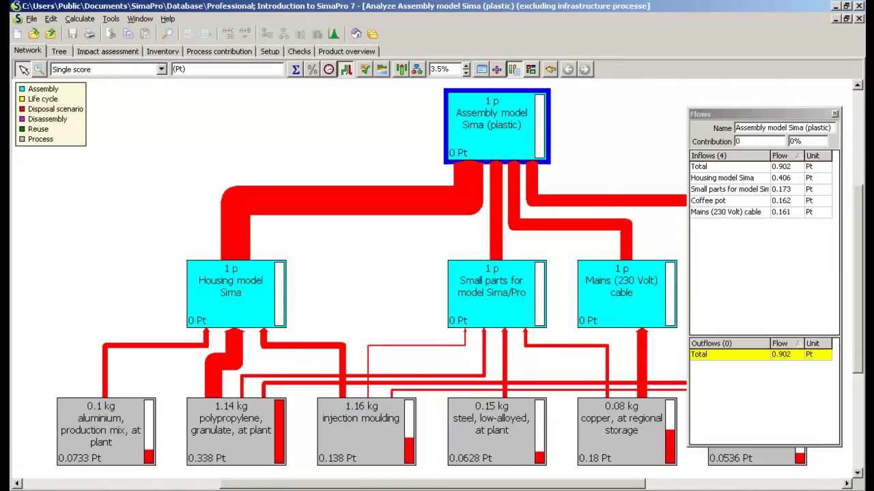
click(260, 292)
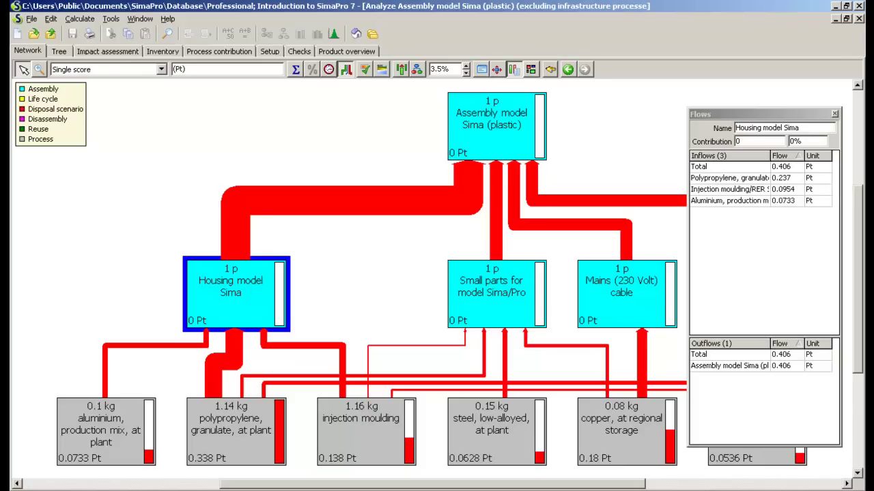
click(485, 295)
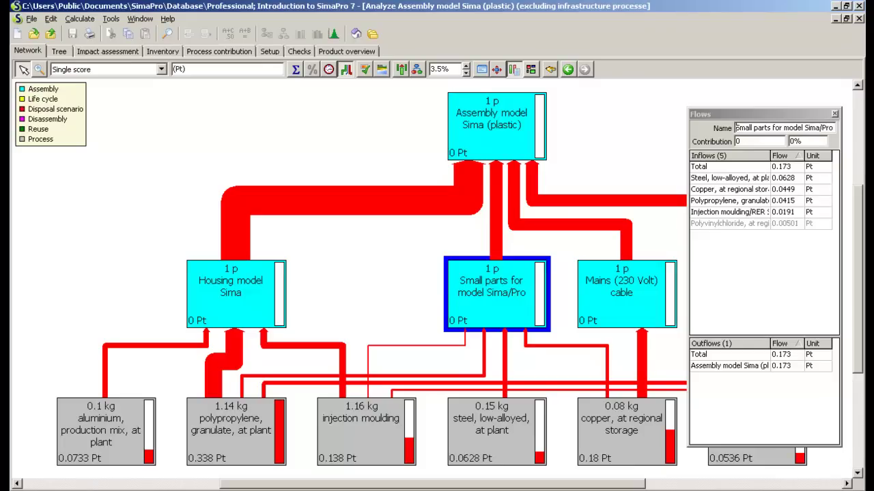
double_click(721, 177)
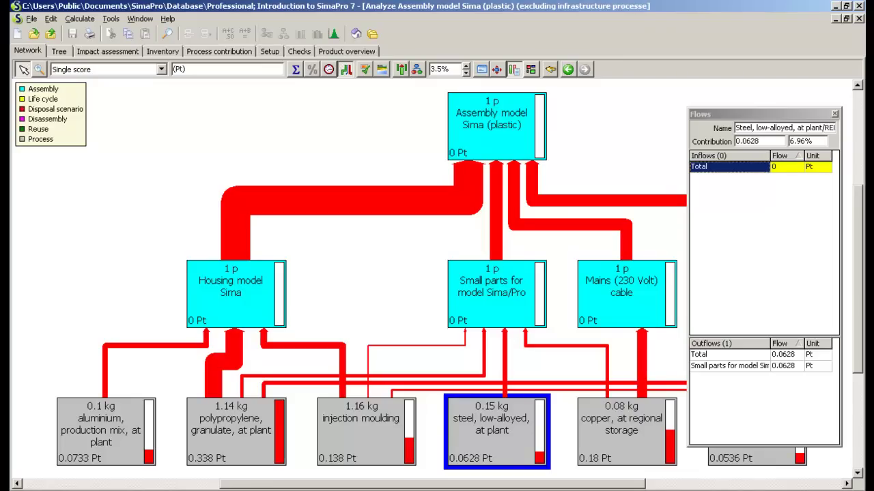
Step: Select the Mains (230 Volt) cable node to list its flows and set the network's cut-off to 0%
click(619, 281)
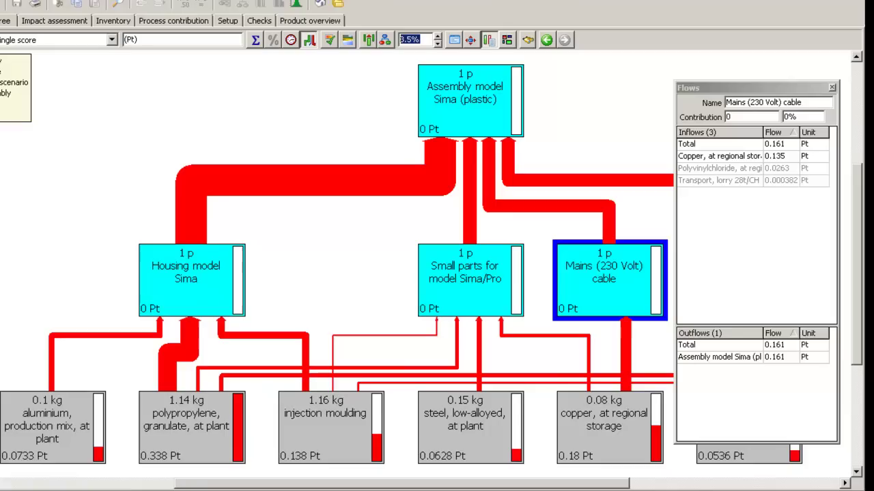
text(0)
key(Return)
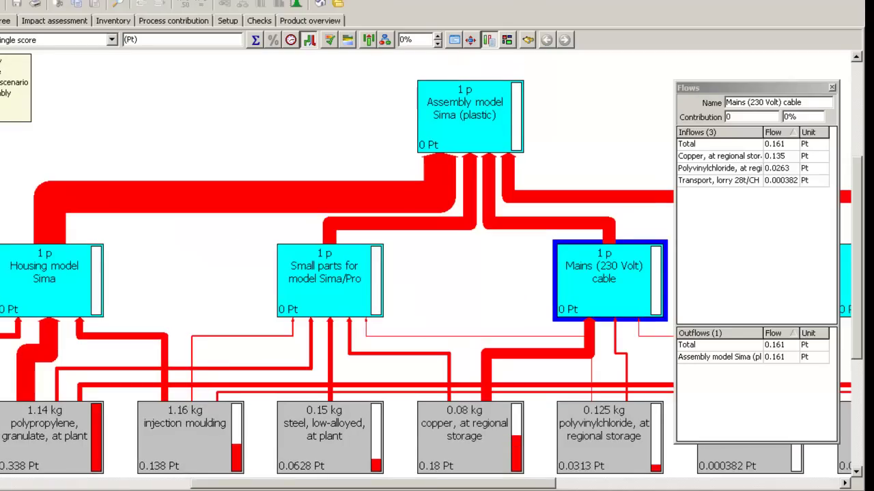
Step: Fit the whole network to the page and go to the cable's inflow Transport, lorry 28t/CH
right_click(598, 76)
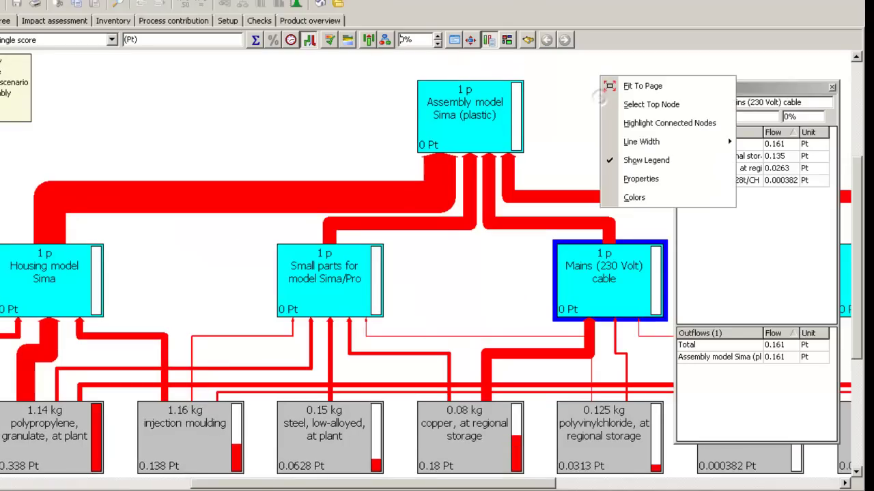
click(633, 90)
click(697, 180)
double_click(696, 180)
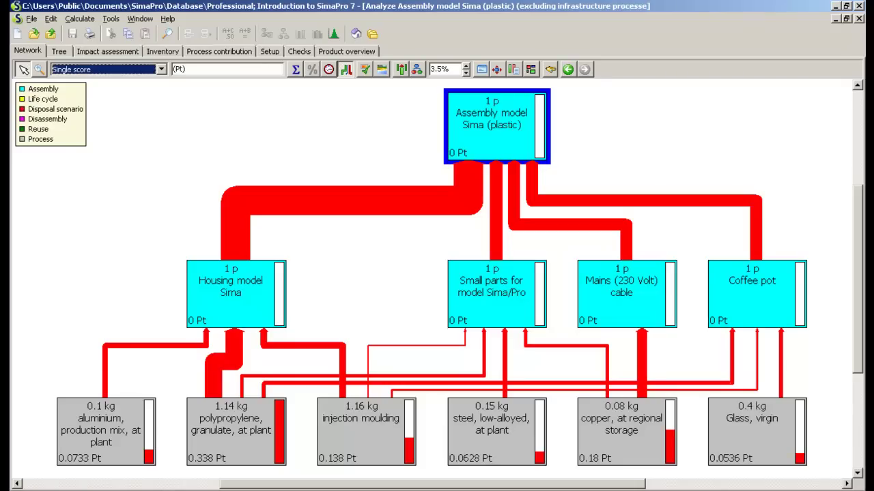
Step: Try a narrower line width for the network's flow lines, then restore the wider one
right_click(615, 110)
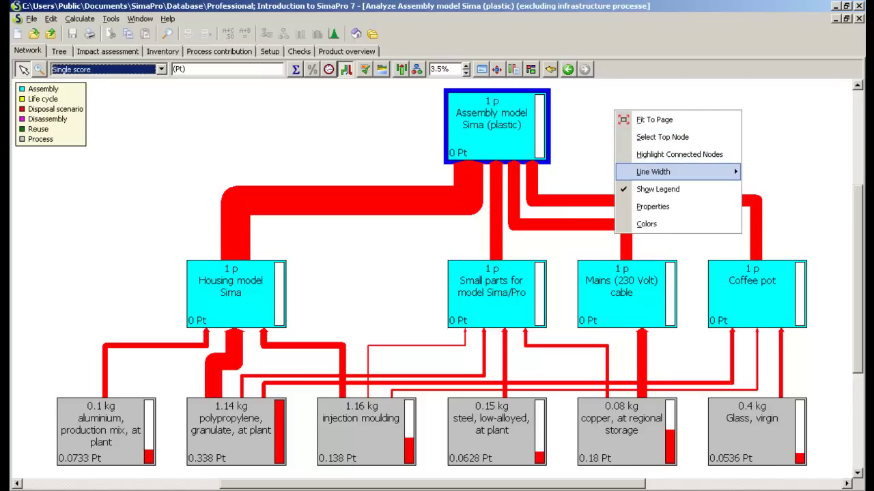
mouse_move(656, 172)
click(768, 172)
right_click(696, 144)
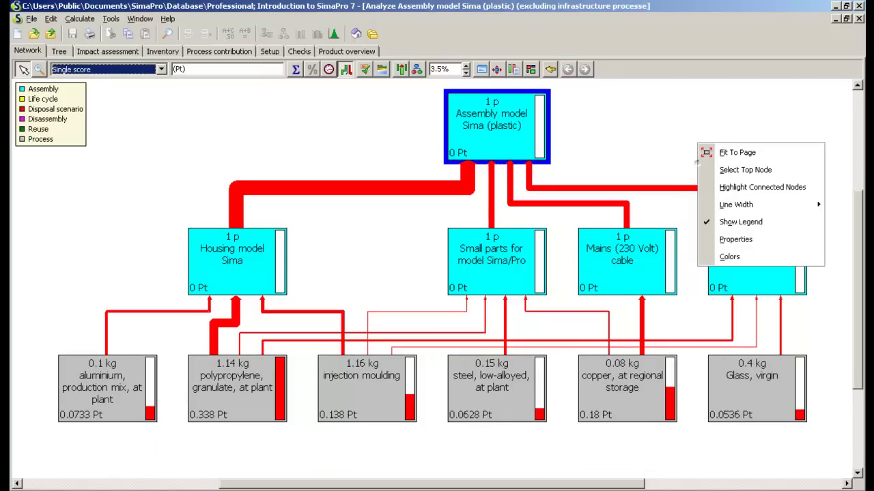
mouse_move(736, 204)
click(659, 222)
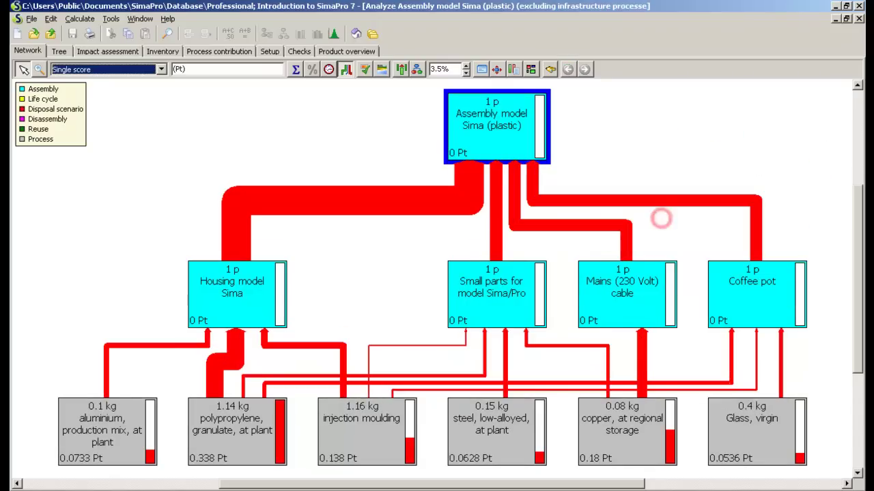
Step: Set the network color of the Assembly nodes to bright green
right_click(650, 128)
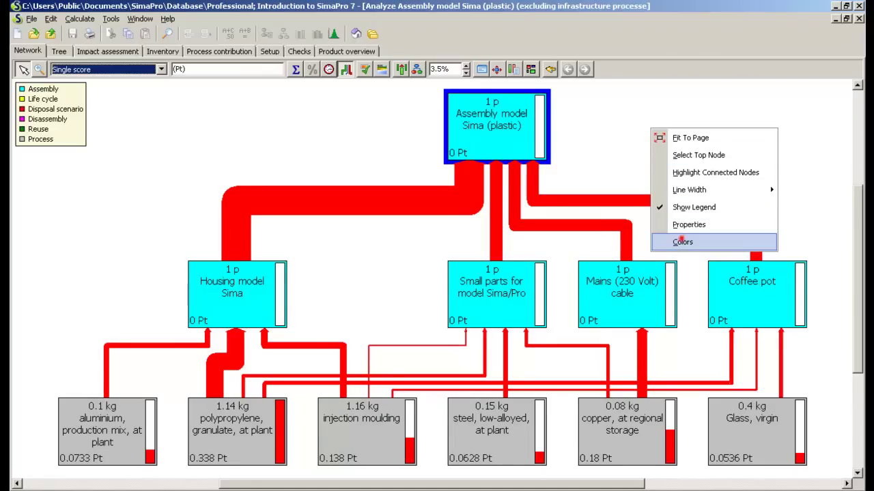
click(682, 241)
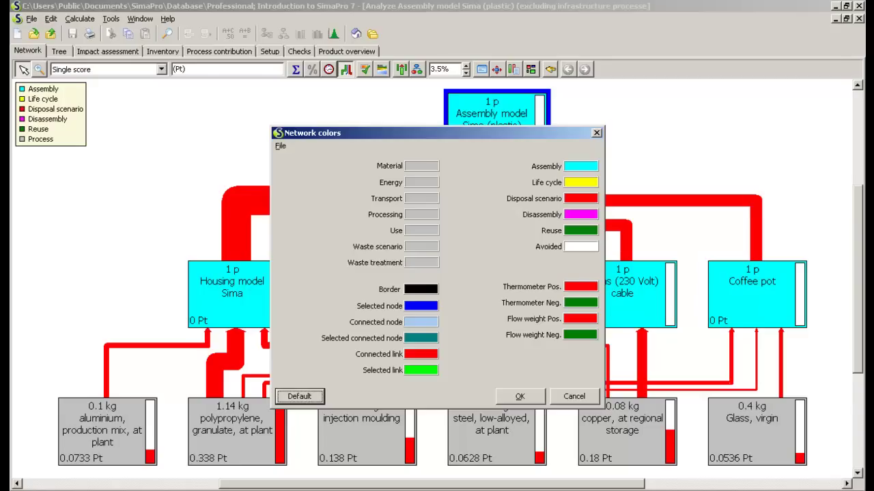
click(581, 167)
click(429, 157)
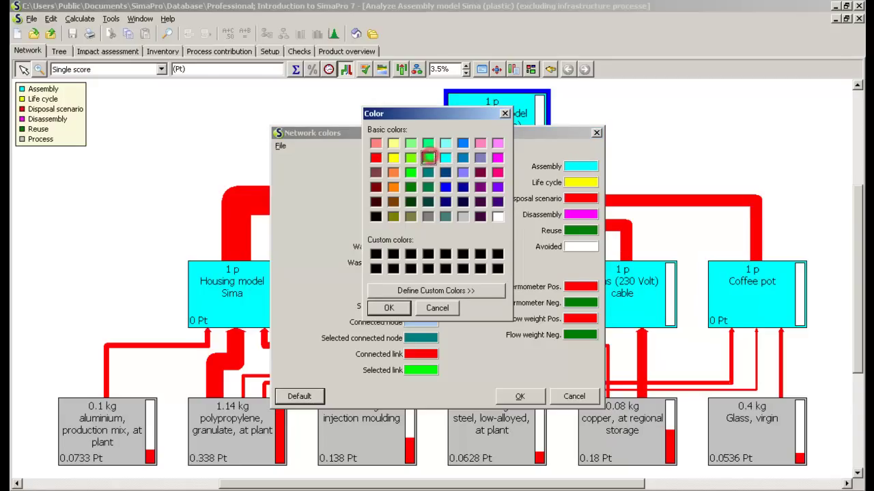
click(396, 308)
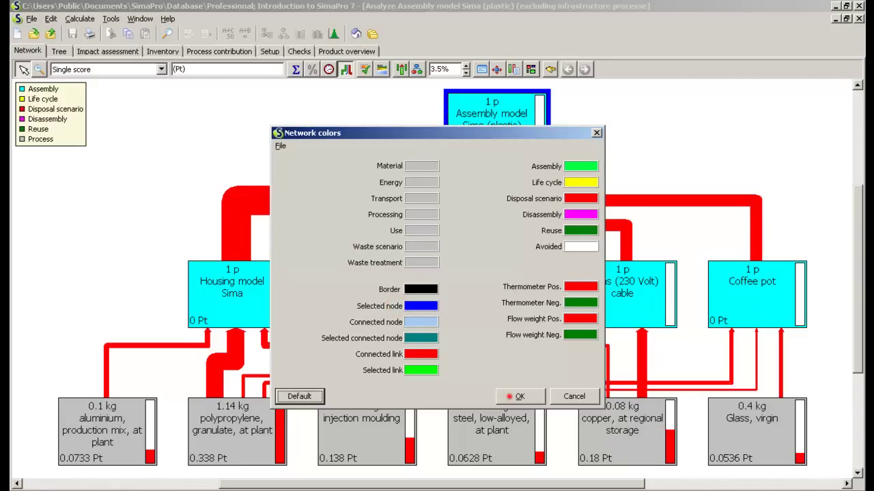
click(516, 396)
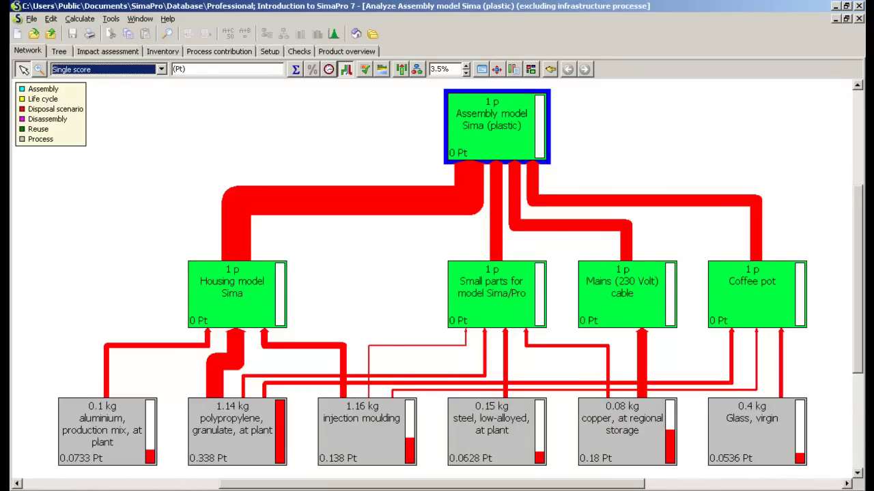
Step: Hide the network's legend and show it again
right_click(128, 85)
click(172, 163)
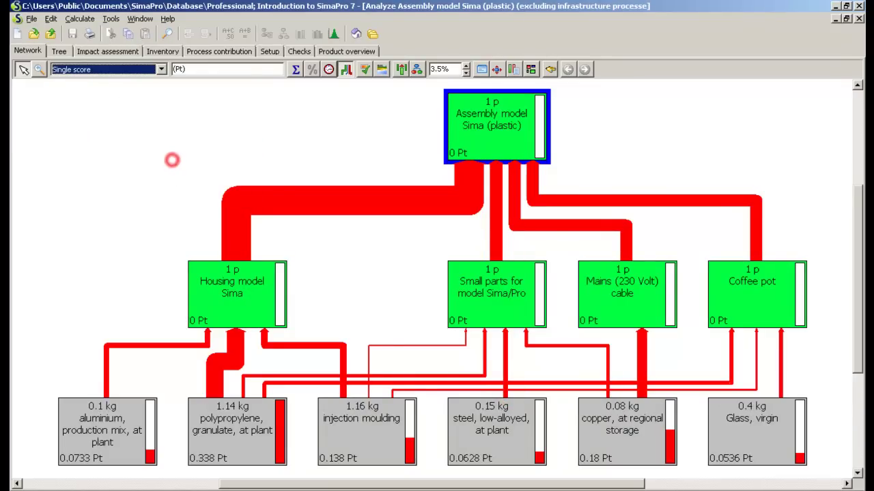
right_click(156, 130)
click(195, 206)
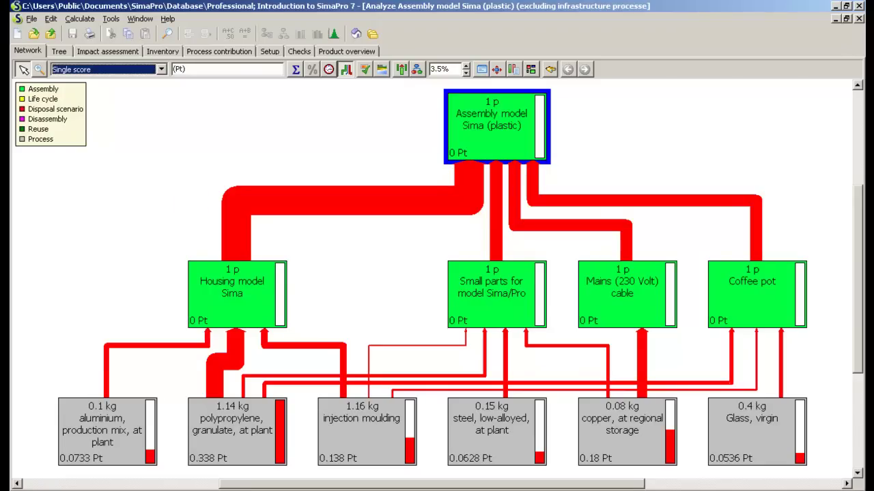
Step: Hide the thermometer, the amount and the indicator in the network nodes
right_click(220, 258)
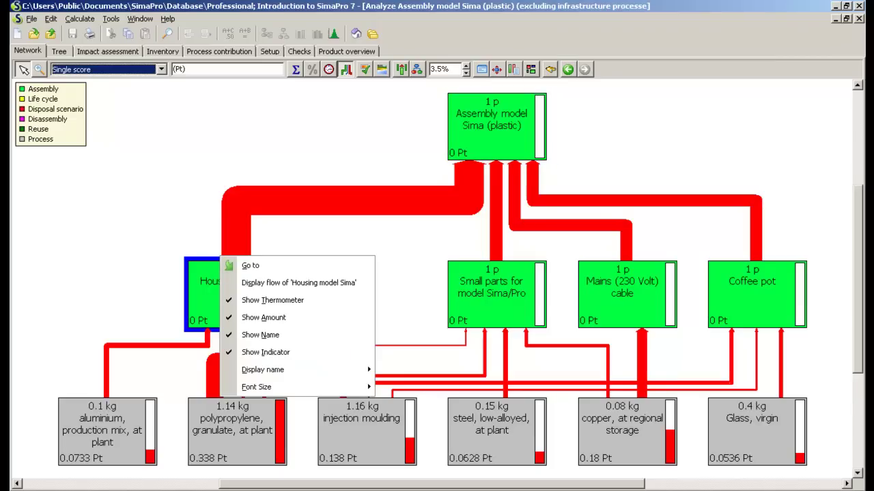
click(272, 300)
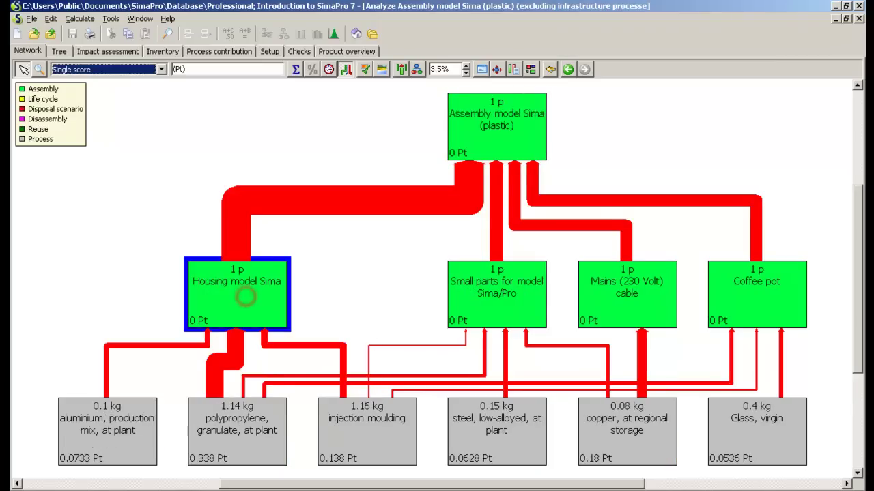
right_click(246, 293)
click(280, 337)
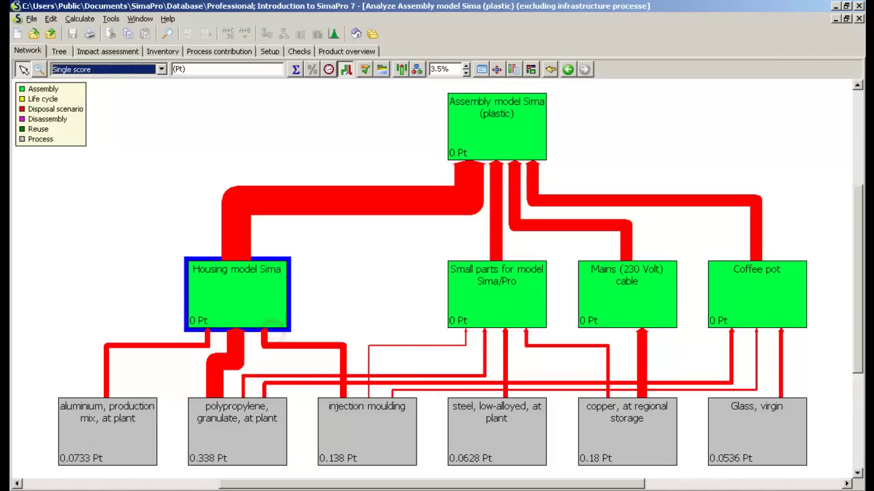
right_click(250, 294)
click(297, 390)
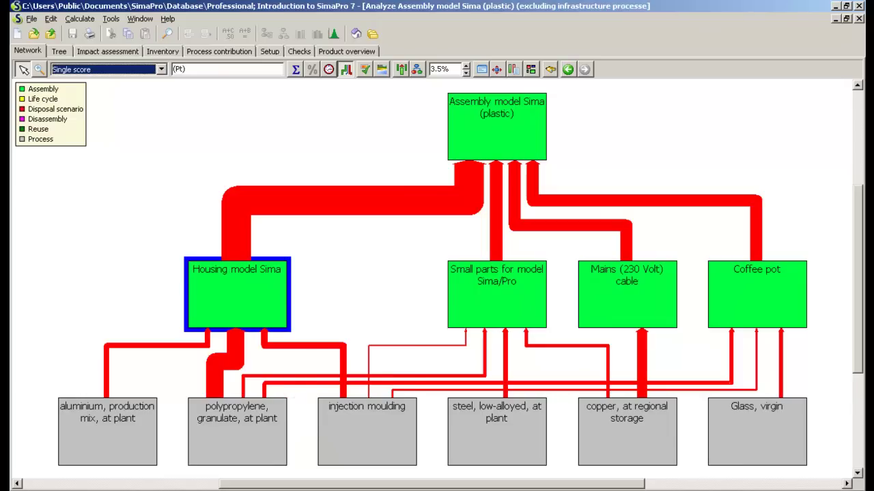
Step: Show the amount, the thermometer and the indicator in the network nodes again
right_click(259, 286)
click(303, 345)
right_click(264, 273)
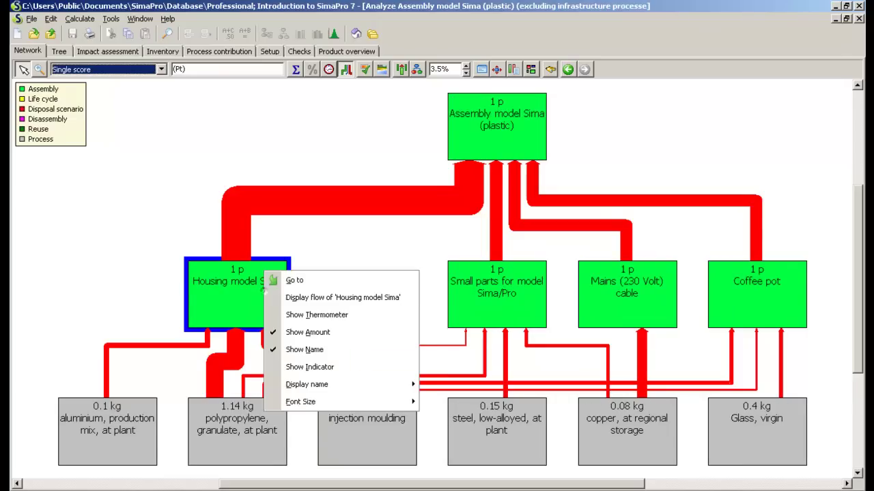
click(286, 311)
right_click(250, 292)
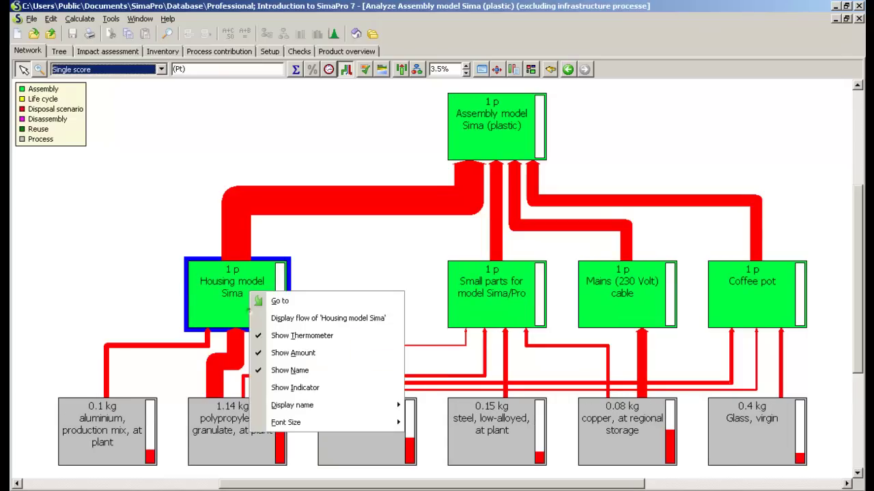
click(295, 388)
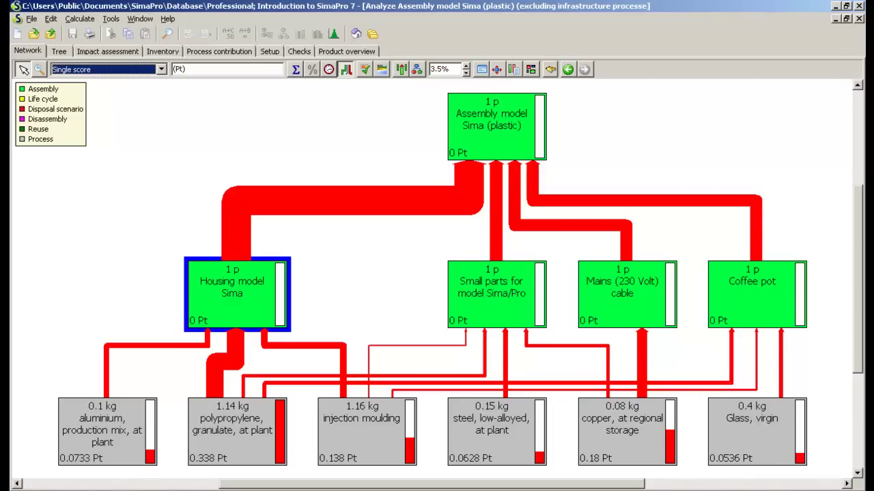
Step: Examine the image file types offered for exporting the network, and leave the export without saving a file
click(31, 18)
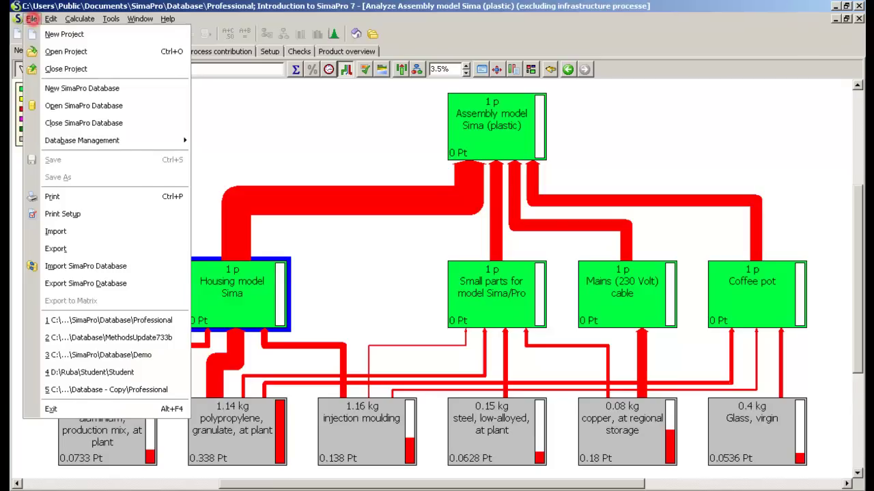
click(56, 249)
click(647, 454)
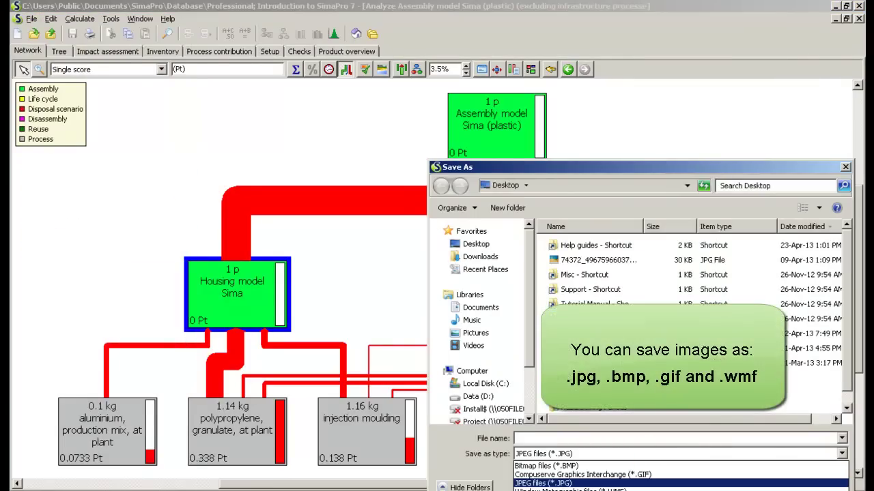
key(Escape)
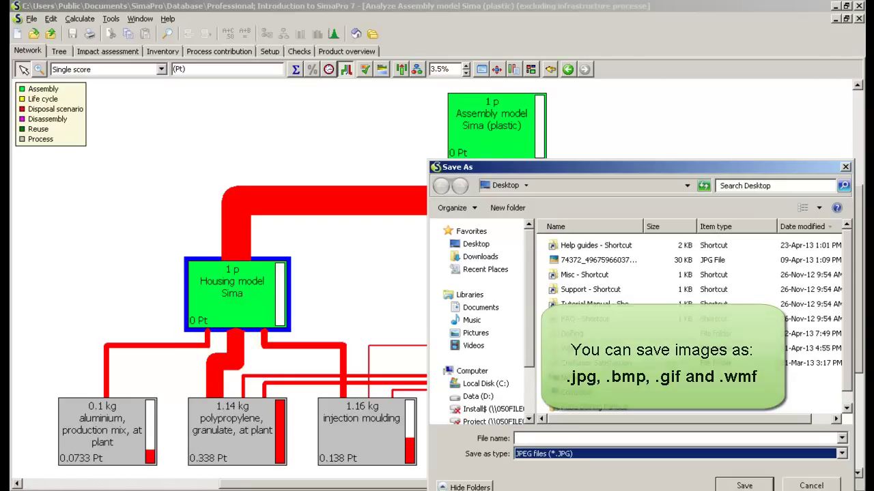
click(828, 480)
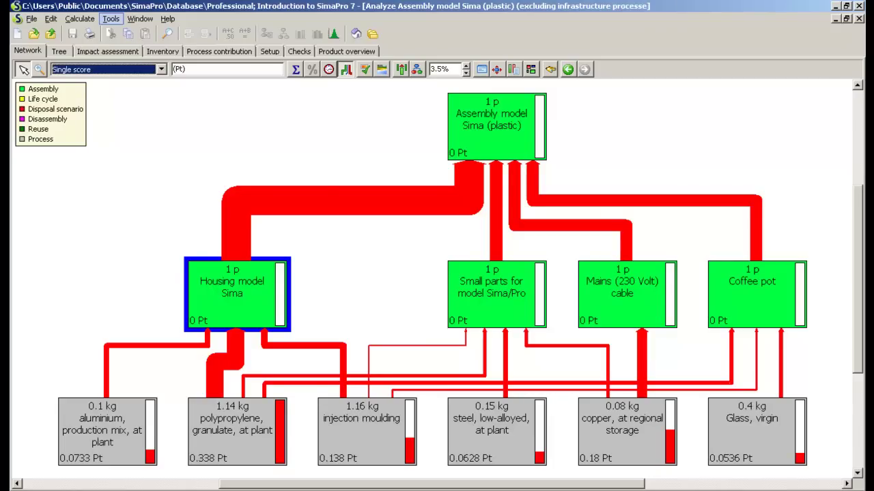
Step: Copy the network diagram as an image
click(45, 18)
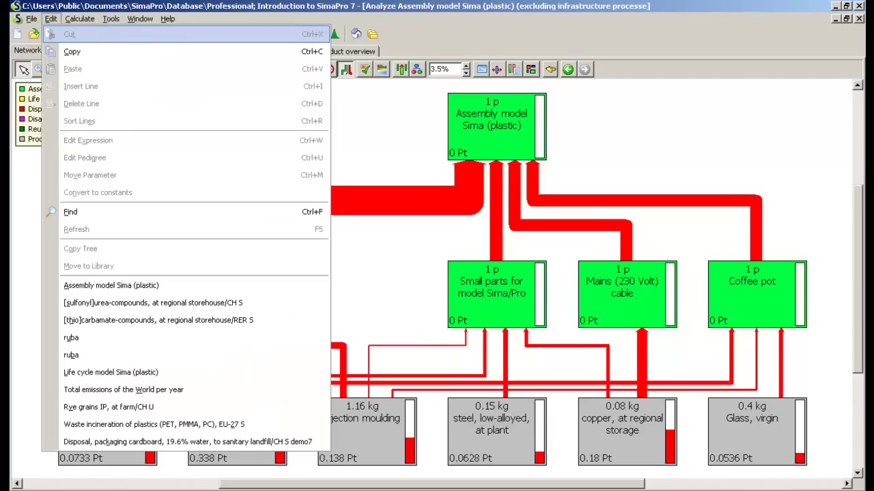
click(62, 50)
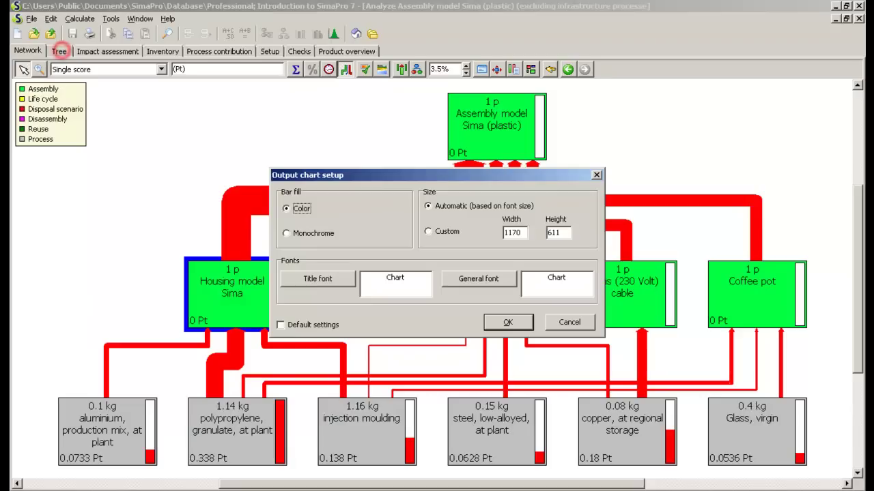